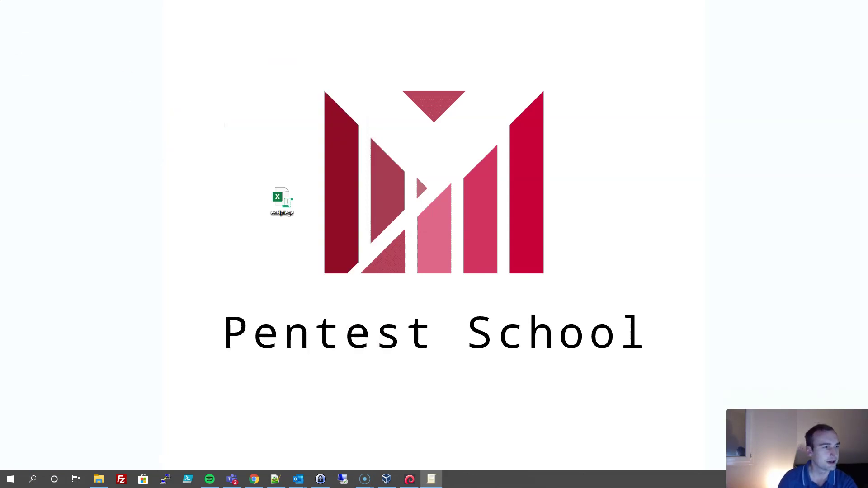
# Create new software restriction policies (Stratégies de restriction logicielle) under Configuration ordinateur, Paramètres Windows, Paramètres de sécurité
pyautogui.moveTo(72, 136); pyautogui.dragTo(207, 123)
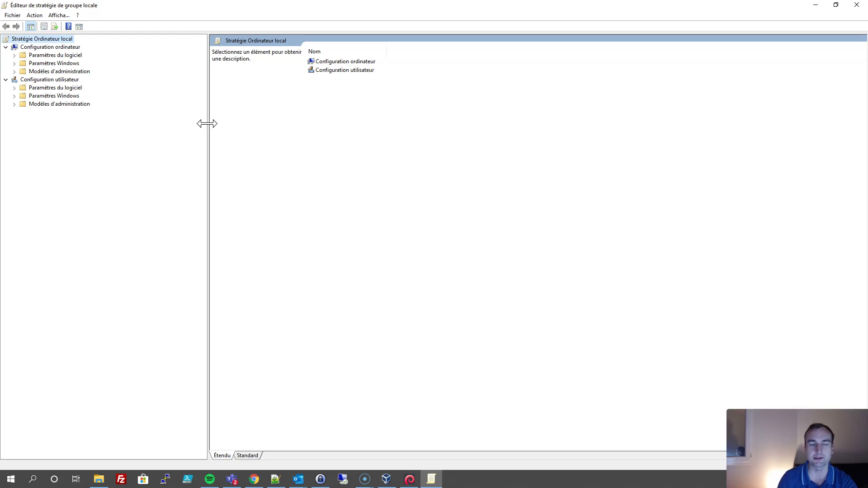
pyautogui.moveTo(207, 124); pyautogui.dragTo(187, 124)
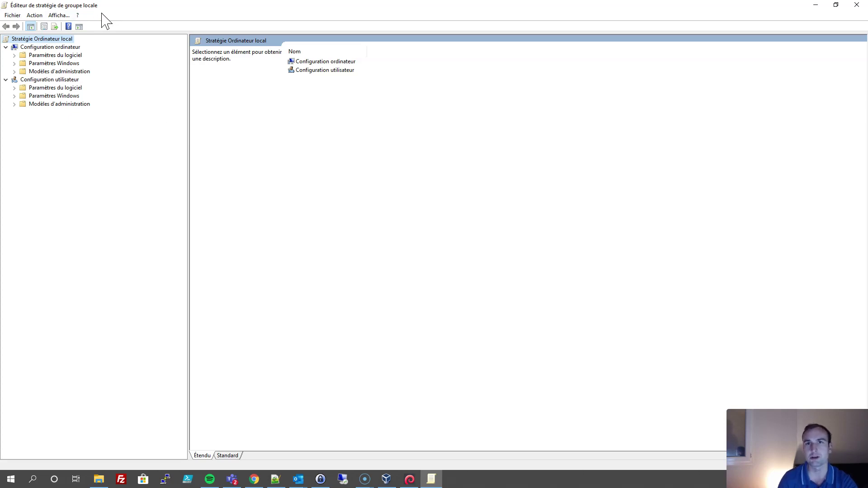
pyautogui.click(14, 64)
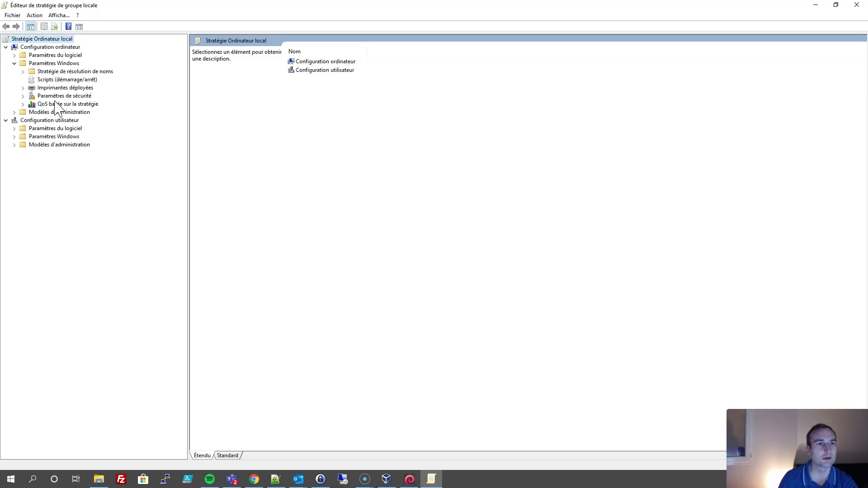
pyautogui.click(23, 96)
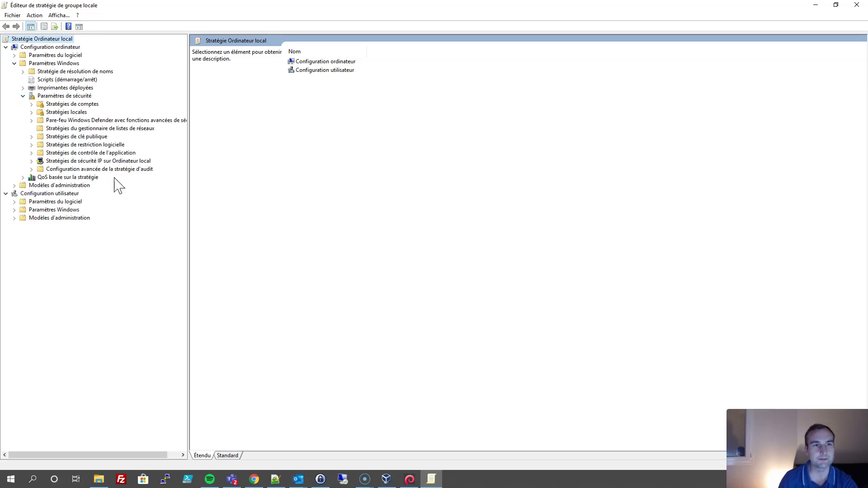
pyautogui.click(103, 145)
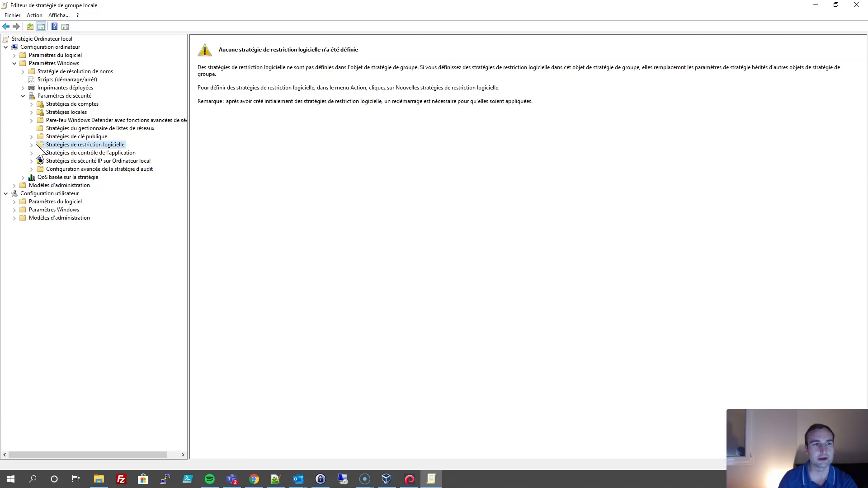
pyautogui.rightClick(52, 145)
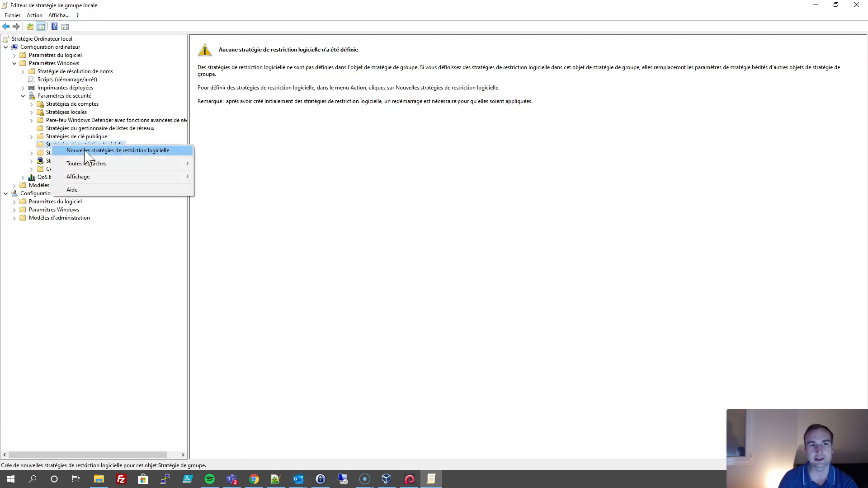
pyautogui.click(88, 151)
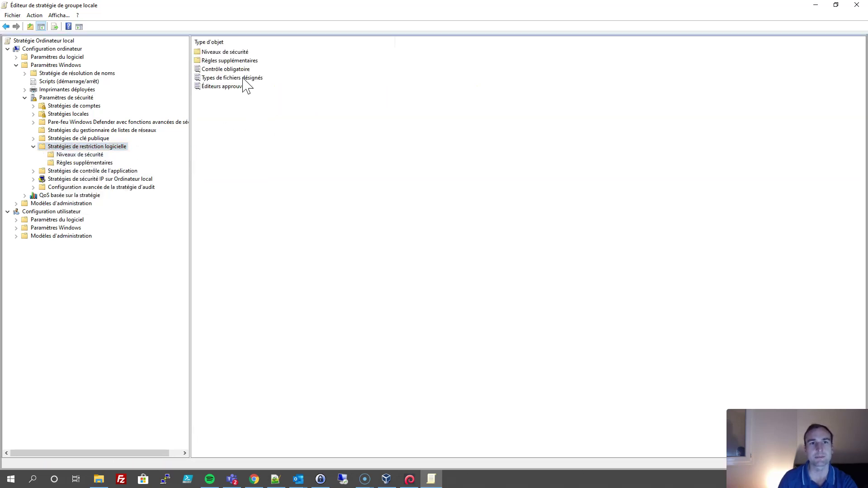
# Review the software restriction security levels, including Non autorisé, and return to the Stratégies de restriction logicielle overview
pyautogui.doubleClick(229, 52)
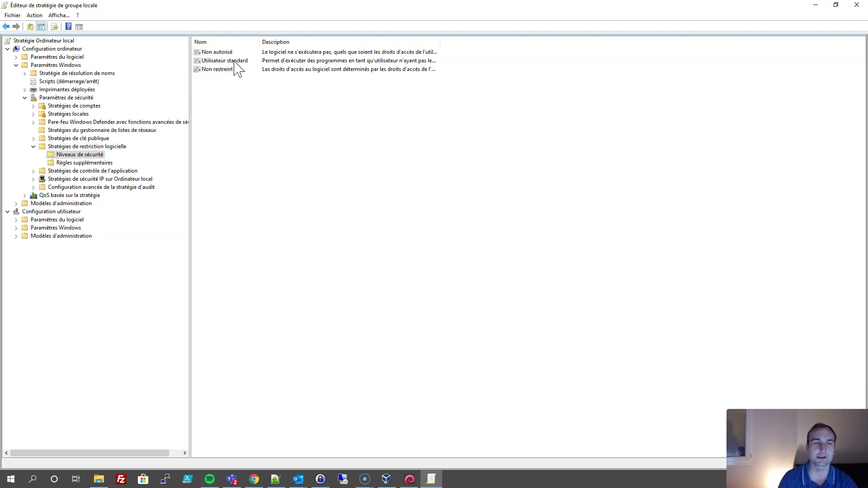
pyautogui.click(218, 53)
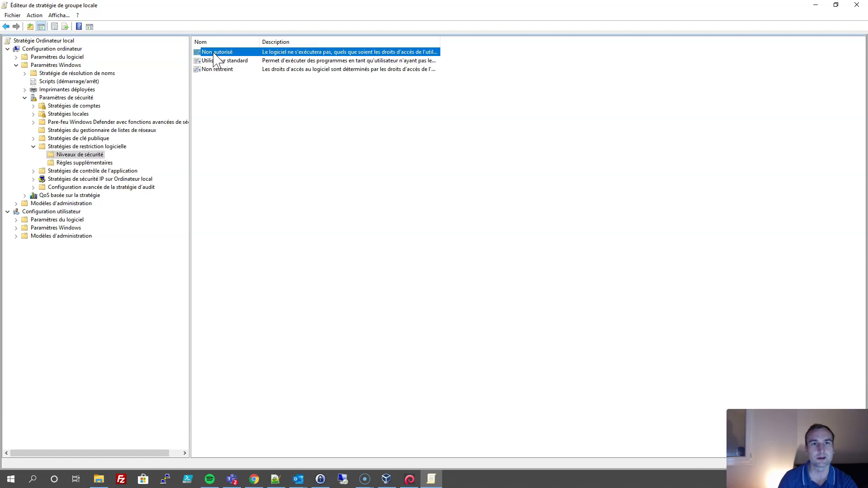
pyautogui.click(88, 147)
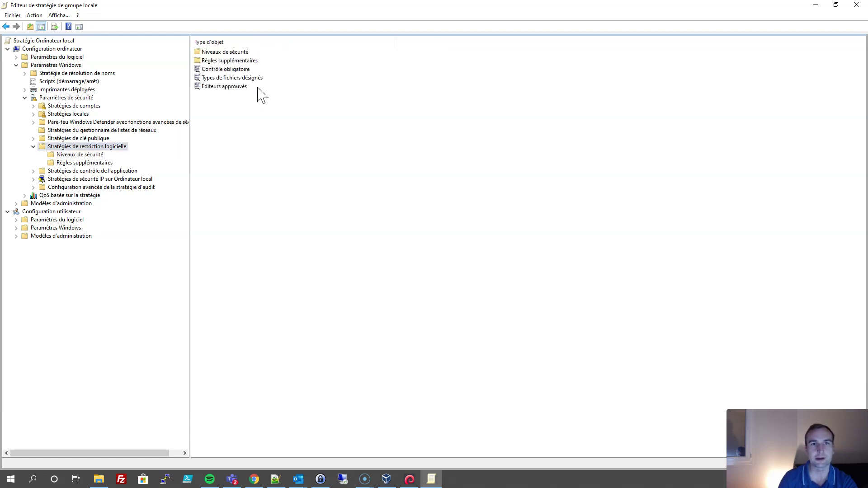
# Set Contrôle obligatoire to cover Tous les fichiers de logiciels and Tous les utilisateurs exceptés les administrateurs locaux
pyautogui.doubleClick(228, 70)
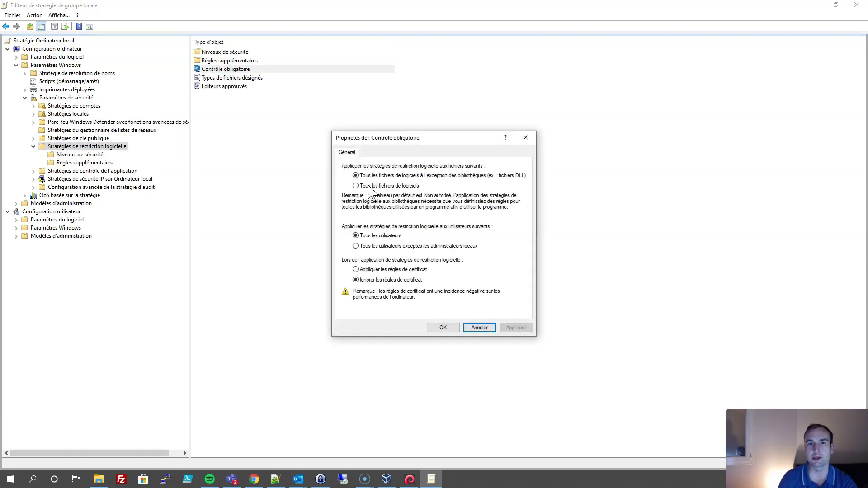
pyautogui.click(356, 246)
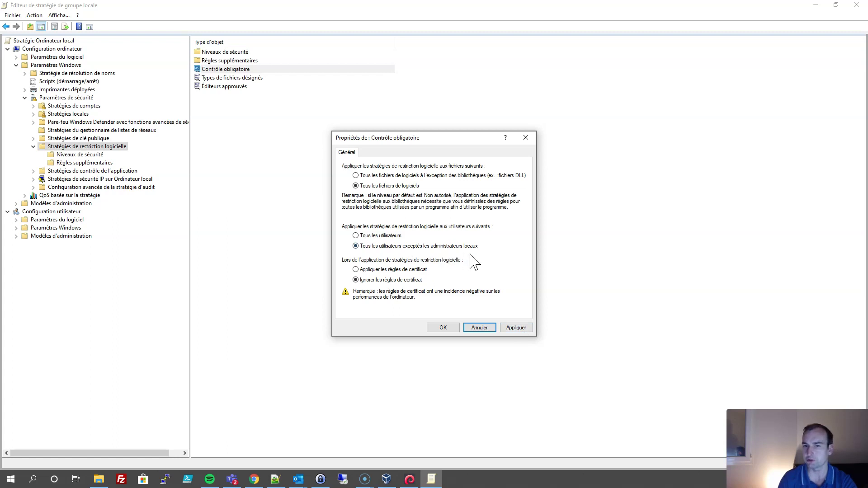
pyautogui.click(520, 327)
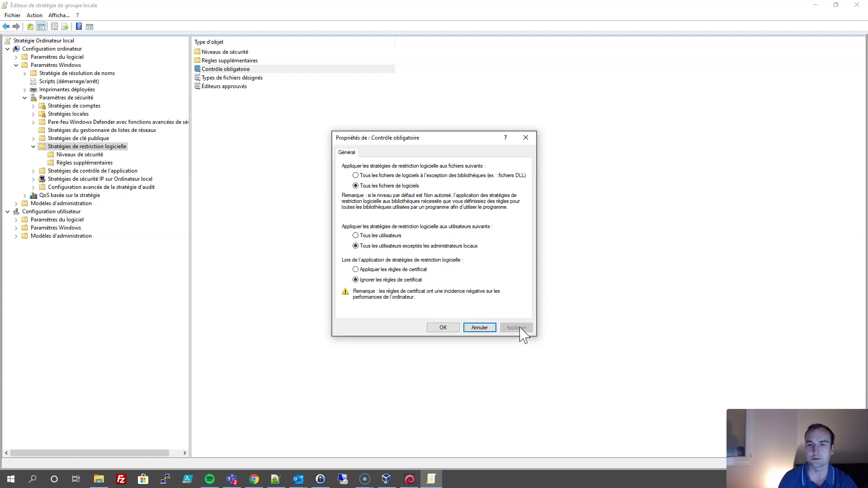
pyautogui.click(443, 327)
# Delete the two default registry path rules, SystemRoot and ProgramFilesDir, from Règles supplémentaires
pyautogui.click(81, 163)
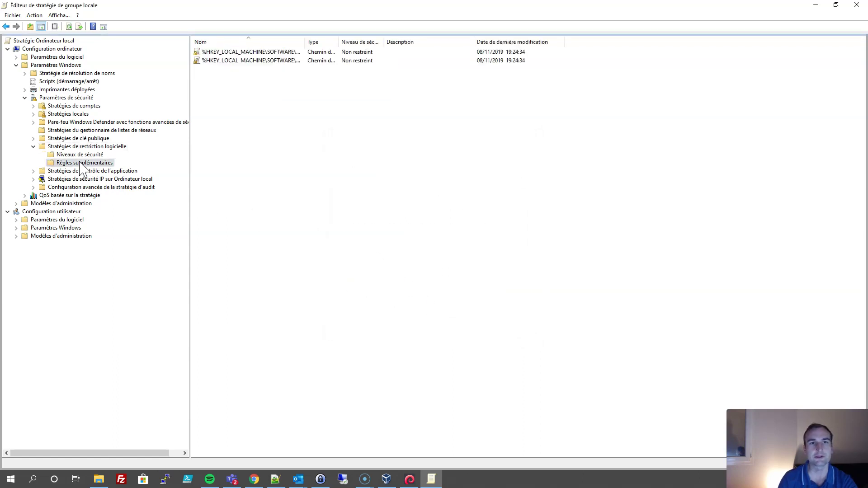
pyautogui.moveTo(303, 42); pyautogui.dragTo(454, 41)
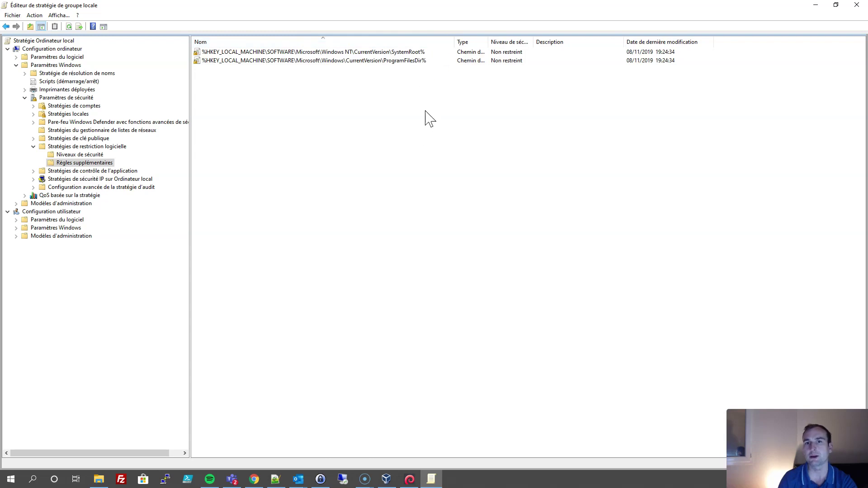
pyautogui.click(409, 61)
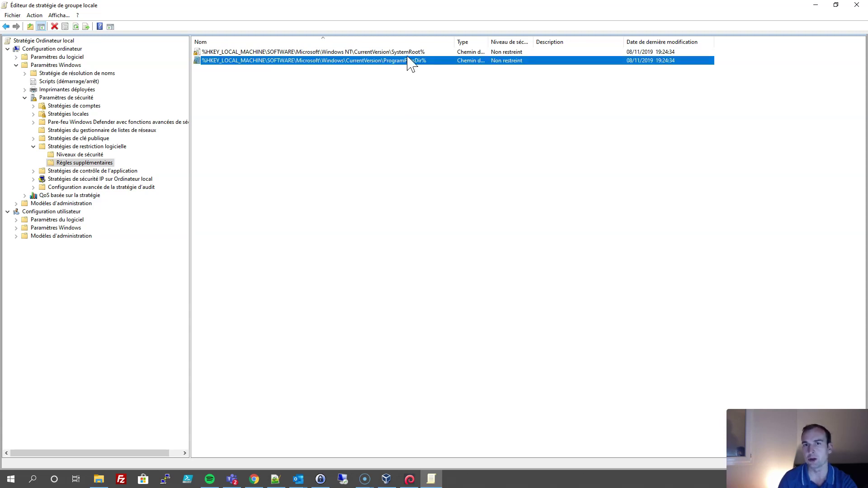
pyautogui.click(408, 53)
pyautogui.rightClick(408, 53)
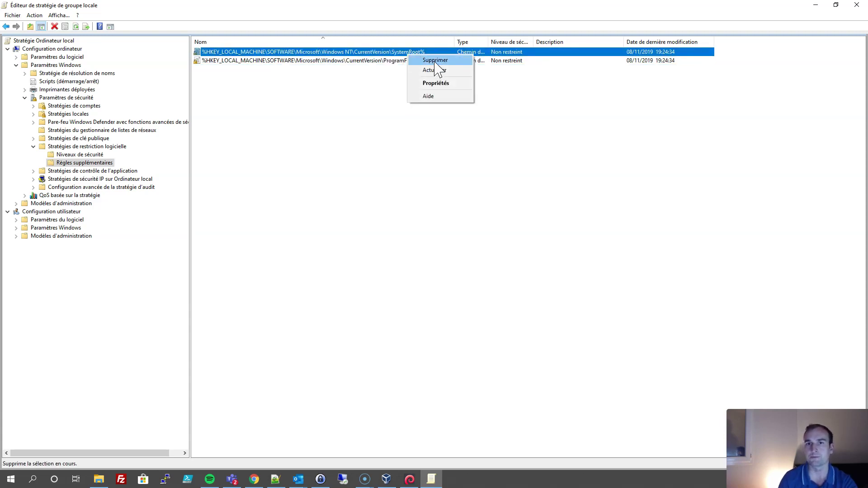
pyautogui.click(436, 61)
pyautogui.click(446, 273)
pyautogui.rightClick(410, 54)
pyautogui.click(429, 59)
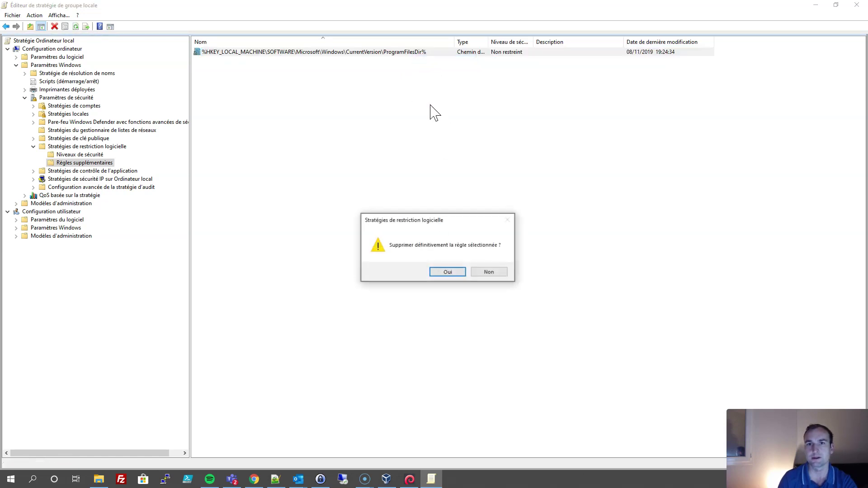
pyautogui.click(453, 272)
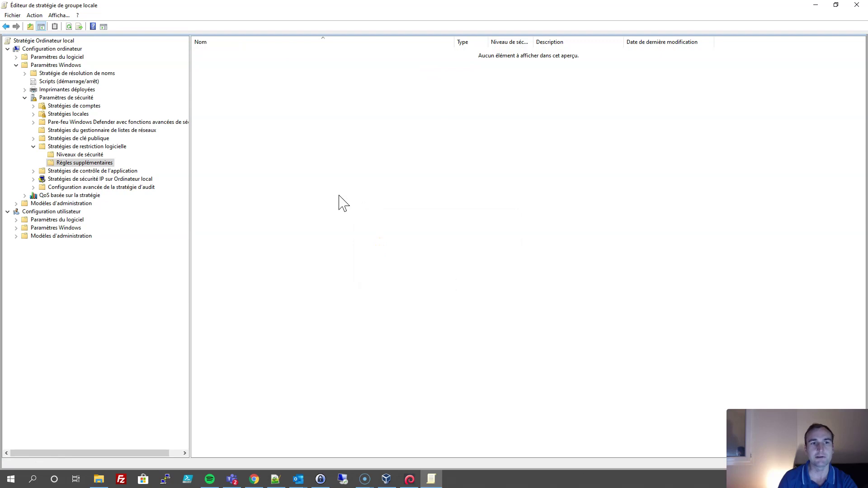
# Switch to Notepad++ and review the listed System32 paths, highlighting the WindowsPowerShell*, wscript.exe and mshta.exe entries
pyautogui.click(275, 479)
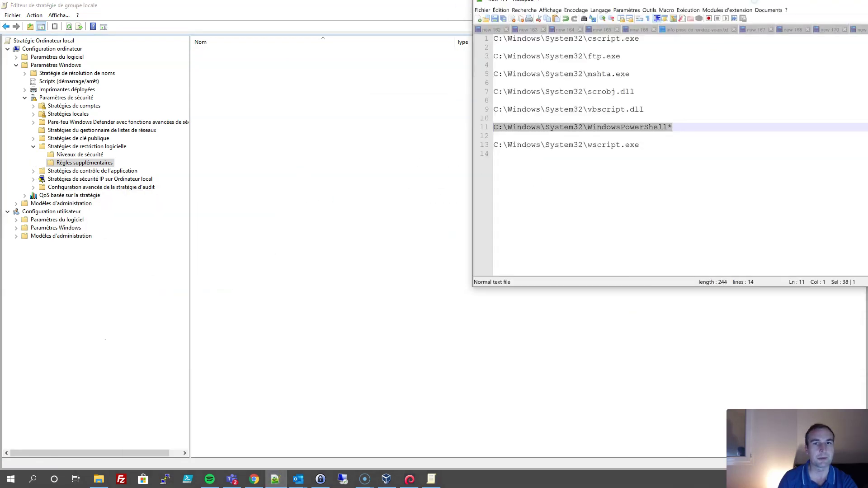
pyautogui.click(198, 132)
pyautogui.moveTo(212, 133); pyautogui.dragTo(11, 132)
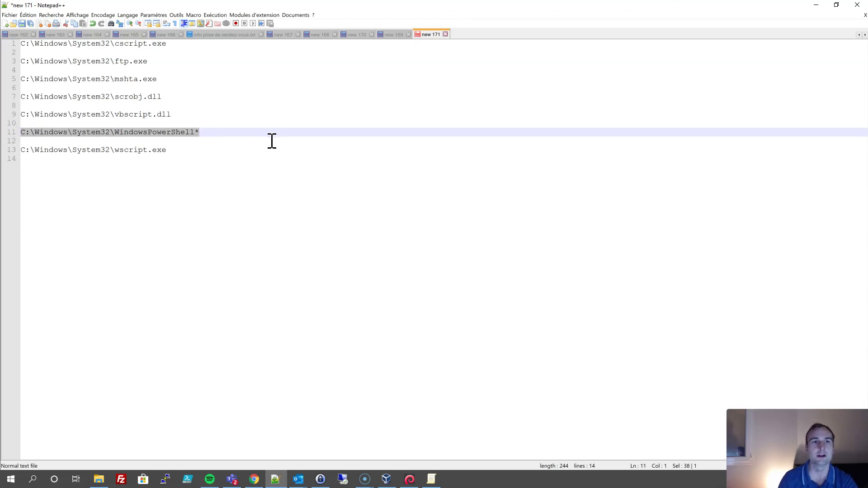
pyautogui.click(213, 156)
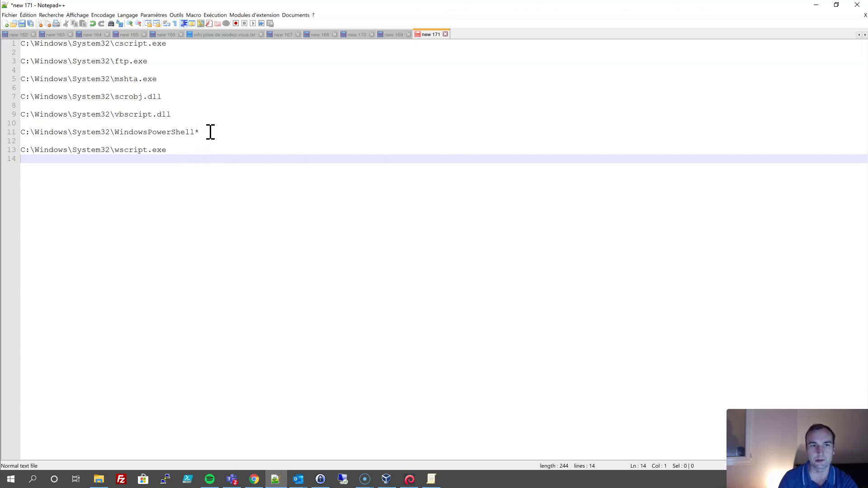
pyautogui.moveTo(210, 134); pyautogui.dragTo(16, 134)
pyautogui.click(169, 151)
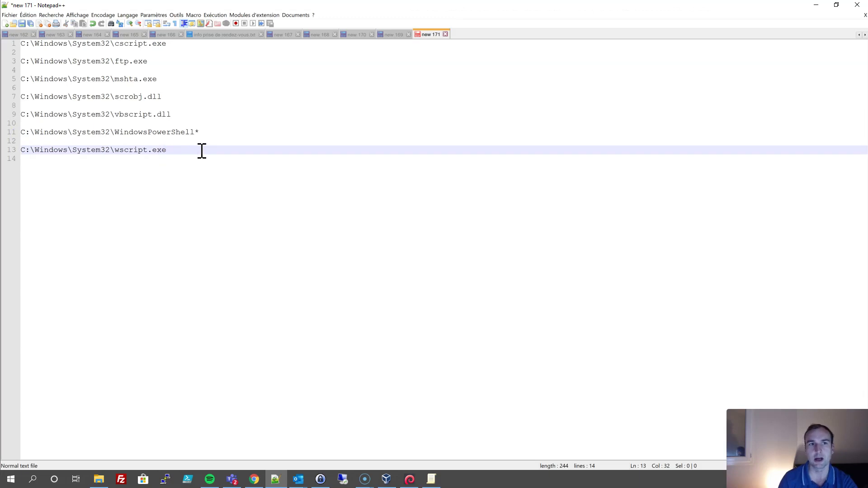
pyautogui.moveTo(186, 149); pyautogui.dragTo(19, 150)
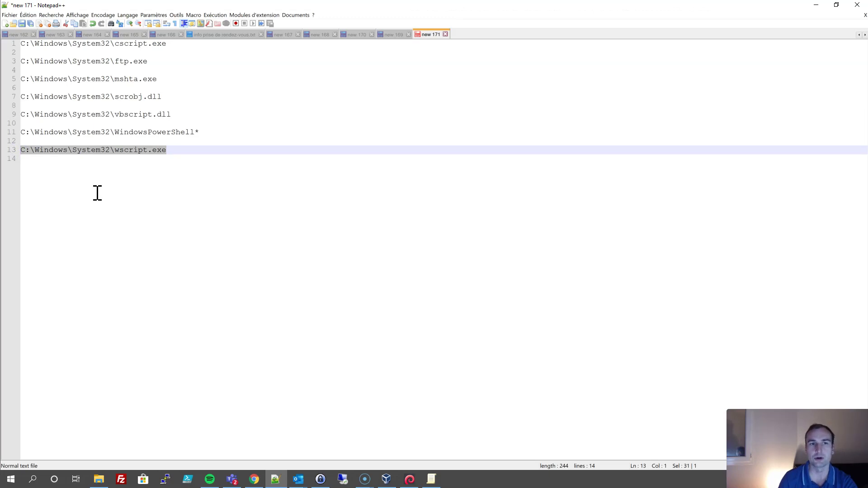
pyautogui.click(179, 79)
pyautogui.moveTo(171, 79); pyautogui.dragTo(19, 79)
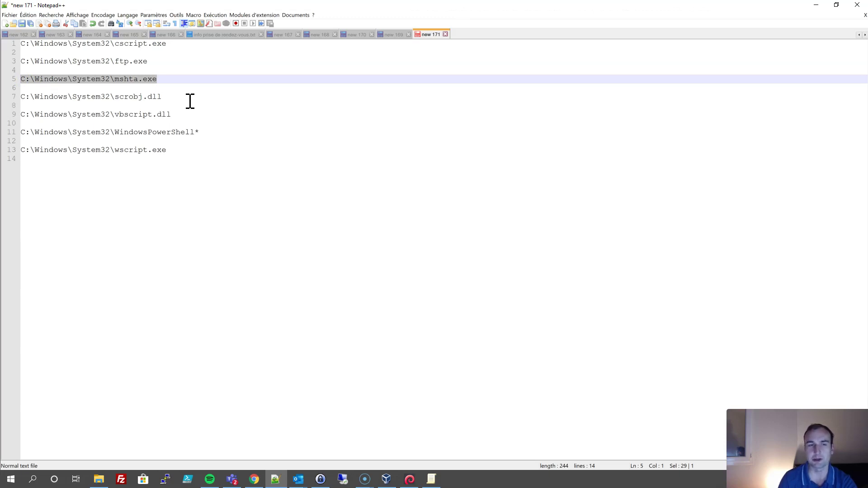
# Copy C:\Windows\System32\WindowsPowerShell* from the list and add it to Règles supplémentaires as a path rule with security level Non autorisé
pyautogui.moveTo(199, 131); pyautogui.dragTo(17, 130)
pyautogui.hotkey('ctrl', 'c')
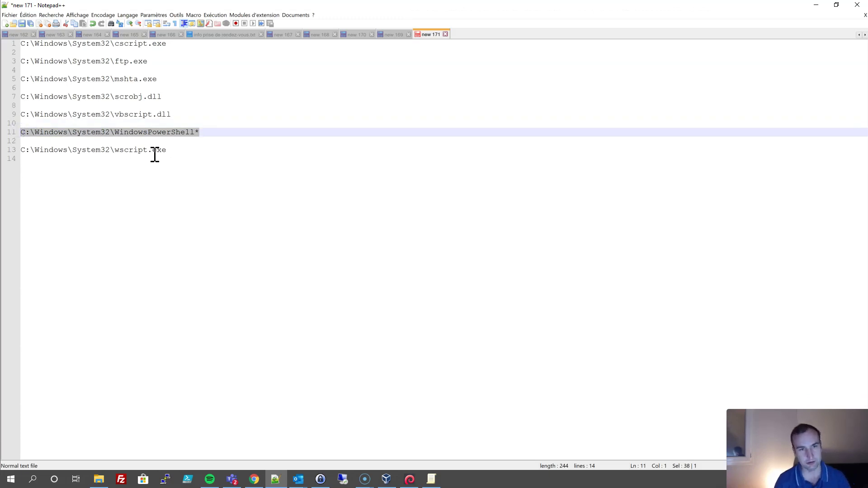
pyautogui.click(815, 4)
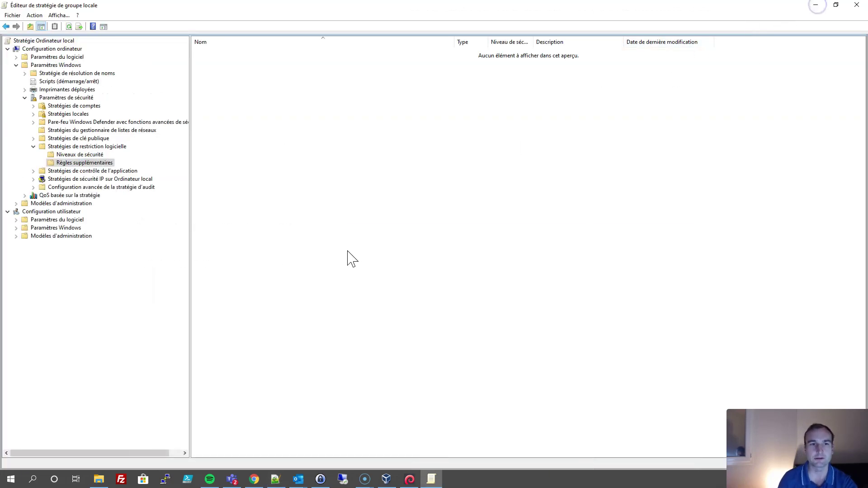
pyautogui.rightClick(288, 148)
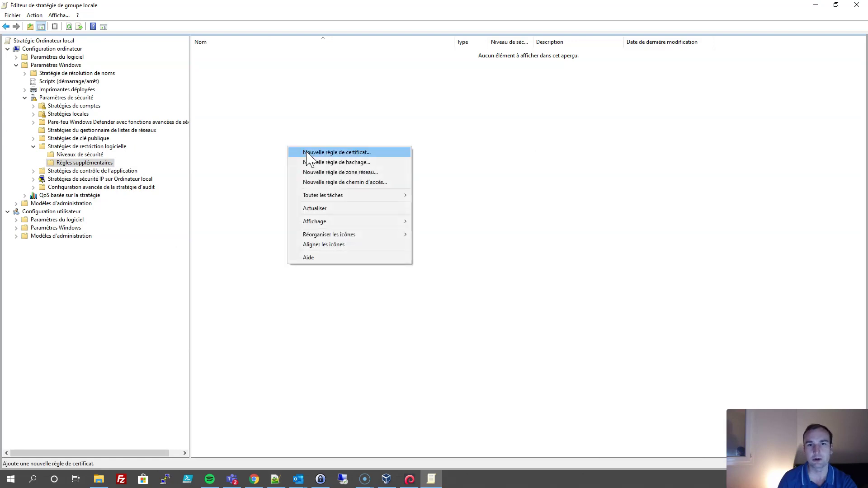
pyautogui.click(324, 182)
pyautogui.hotkey('ctrl', 'v')
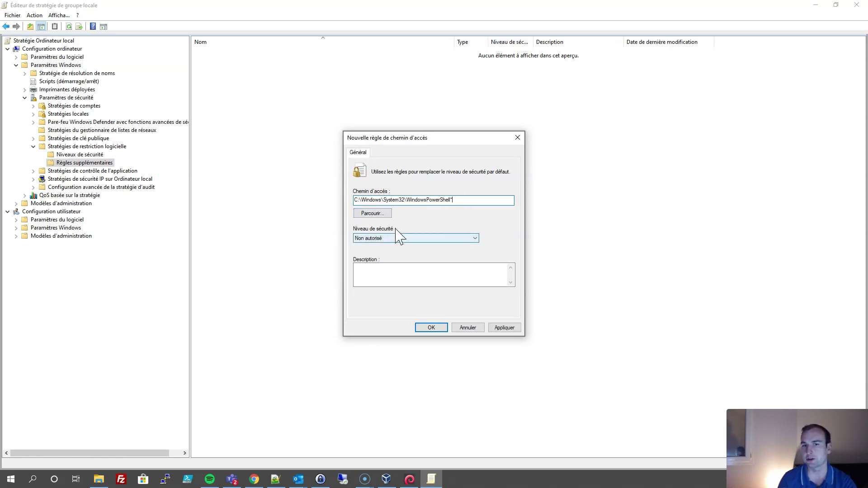
pyautogui.click(430, 330)
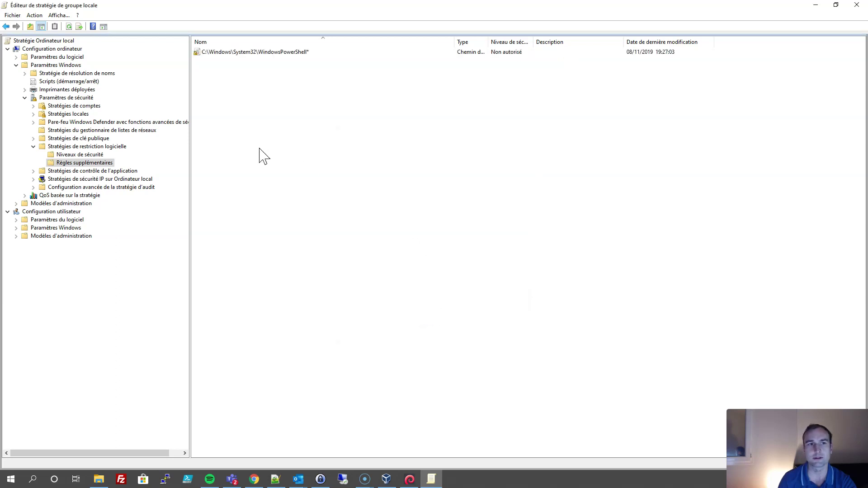
pyautogui.click(292, 52)
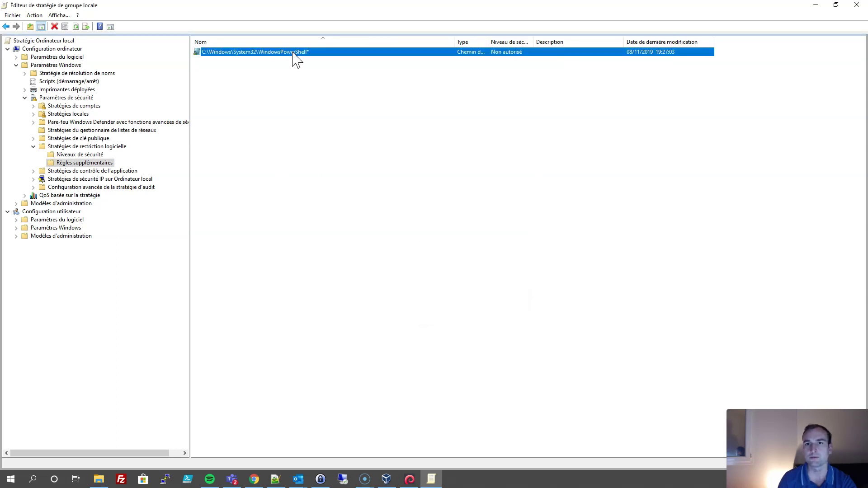
pyautogui.click(526, 88)
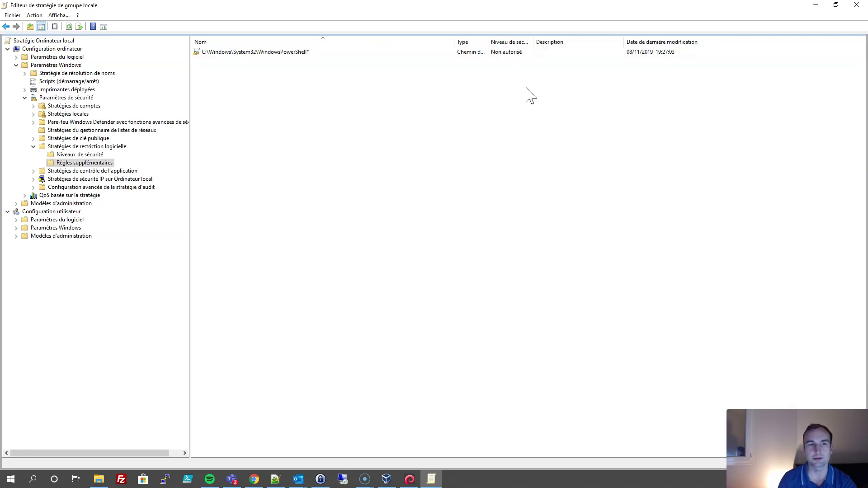
# Go back to the Stratégies de restriction logicielle overview and recheck the list of paths in Notepad++
pyautogui.click(77, 146)
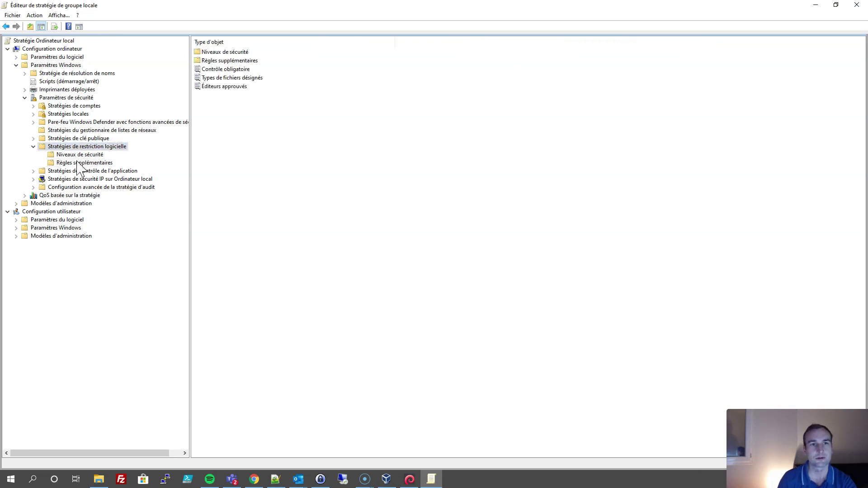
pyautogui.click(275, 479)
pyautogui.click(221, 143)
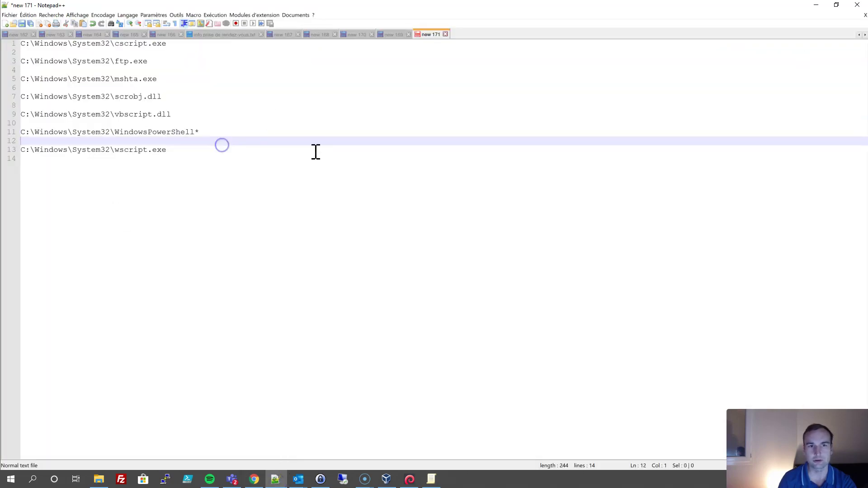
pyautogui.click(817, 6)
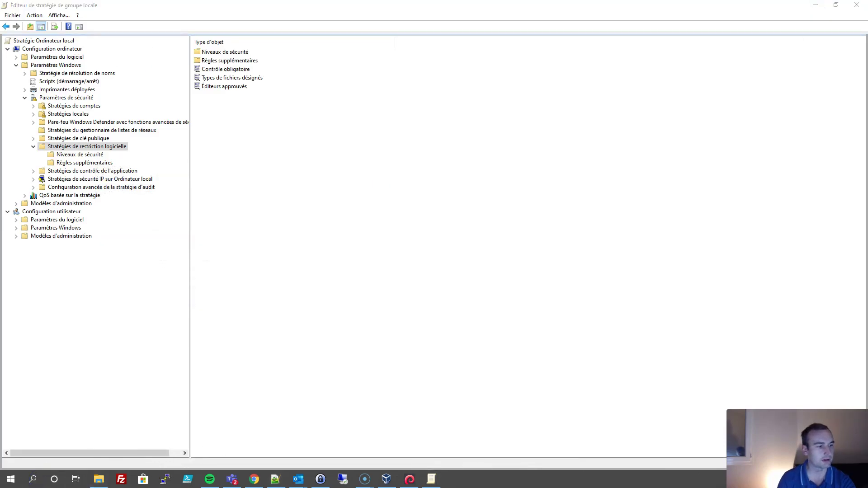
# Open a command prompt, run powershell to test the restriction, and minimize the command prompt window
pyautogui.click(127, 11)
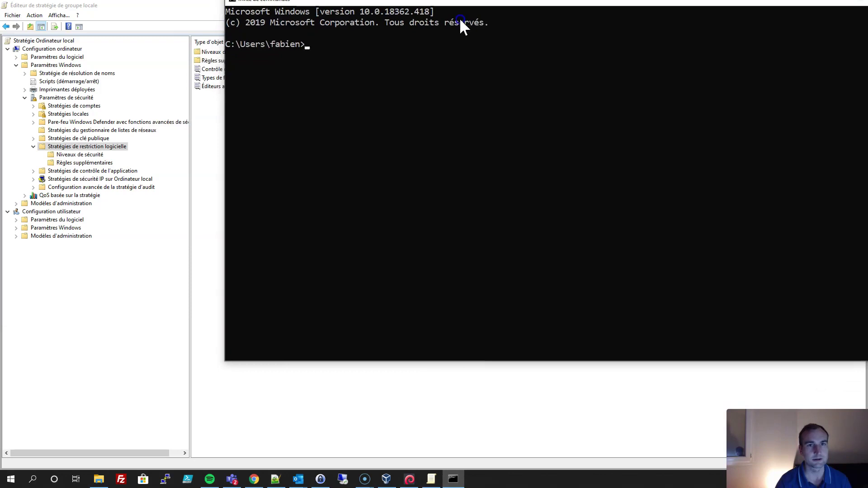
pyautogui.click(322, 97)
pyautogui.write('pow')
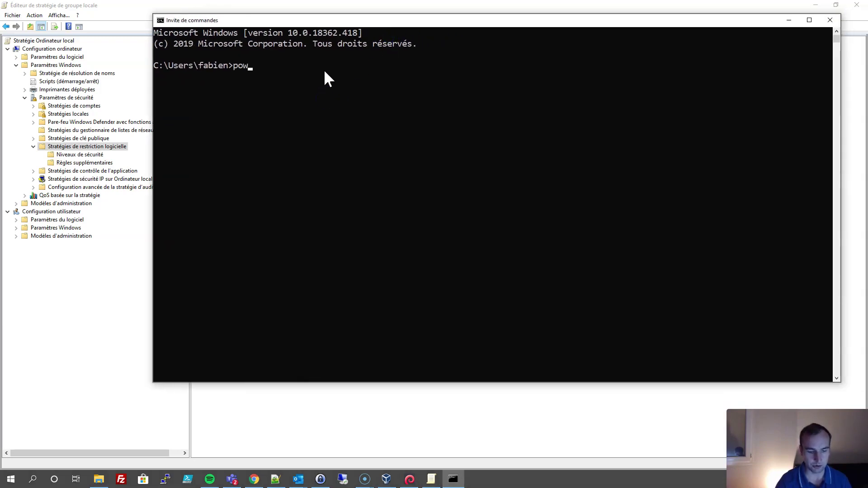
pyautogui.write('ershell')
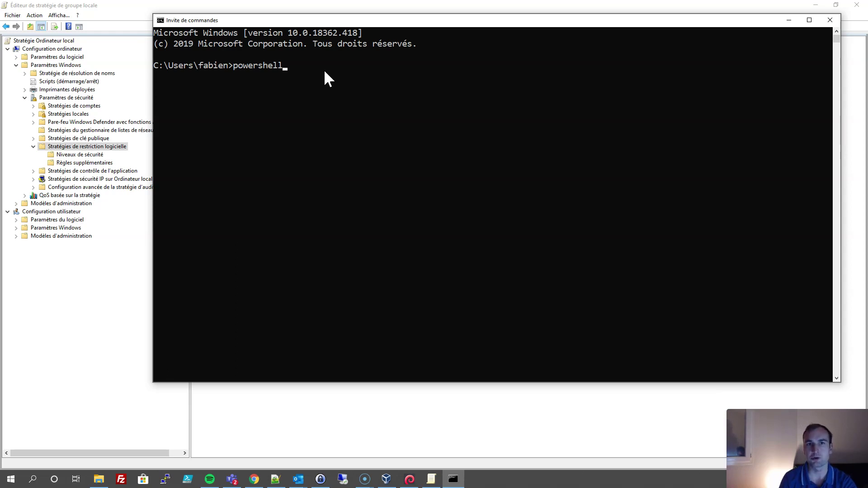
pyautogui.press('Return')
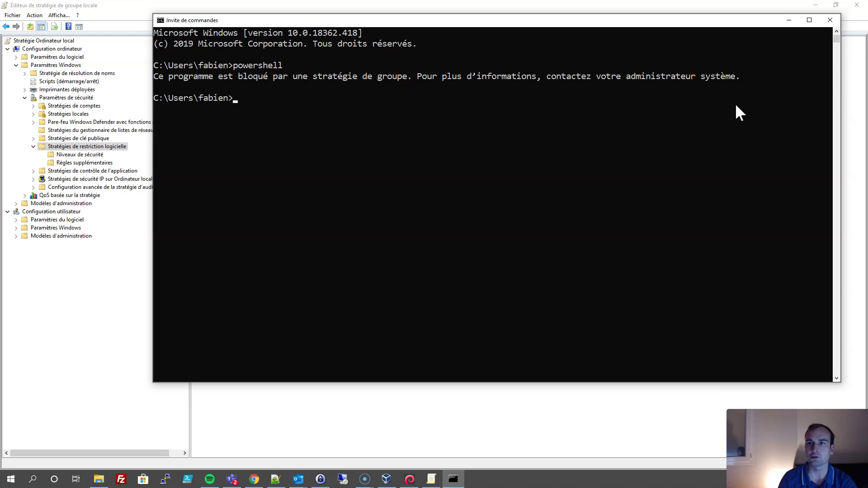
pyautogui.click(788, 20)
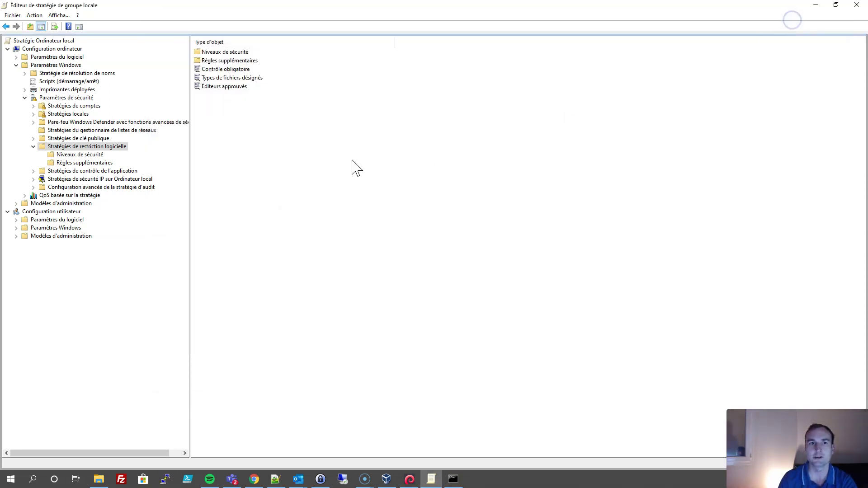
# Review the path rule in Règles supplémentaires and the Contrôle obligatoire properties, closing the properties without changes
pyautogui.click(77, 156)
pyautogui.click(79, 162)
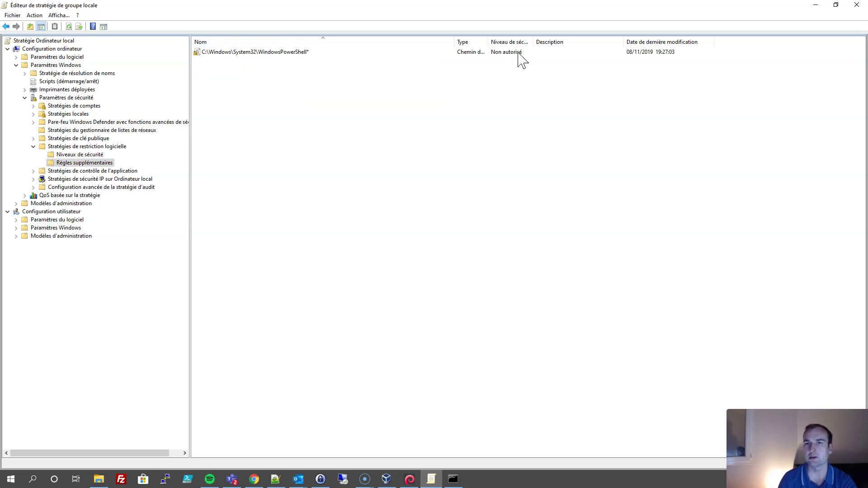
pyautogui.click(90, 147)
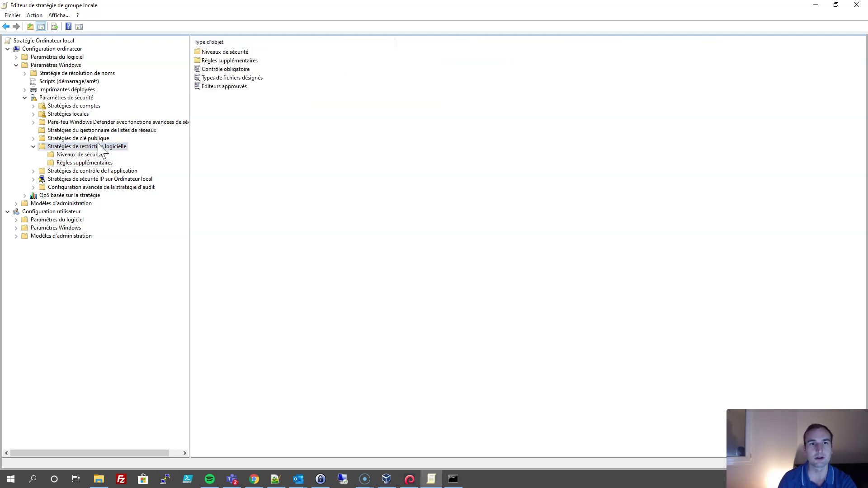
pyautogui.doubleClick(229, 70)
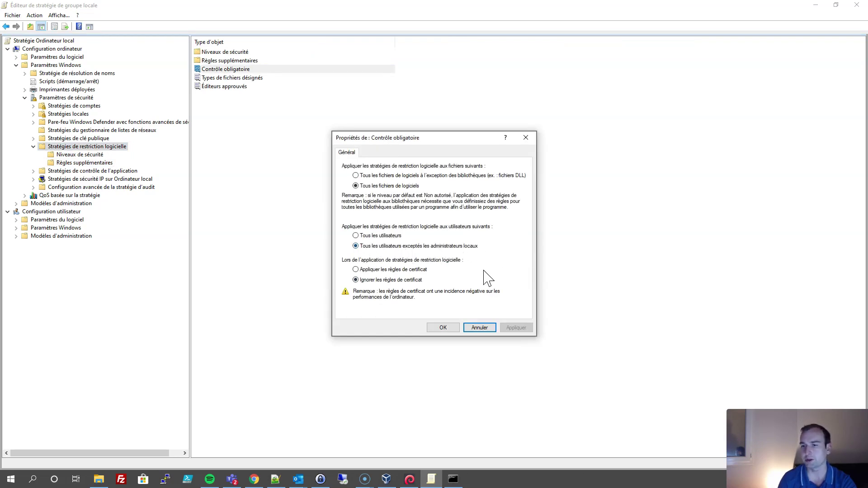
pyautogui.click(526, 138)
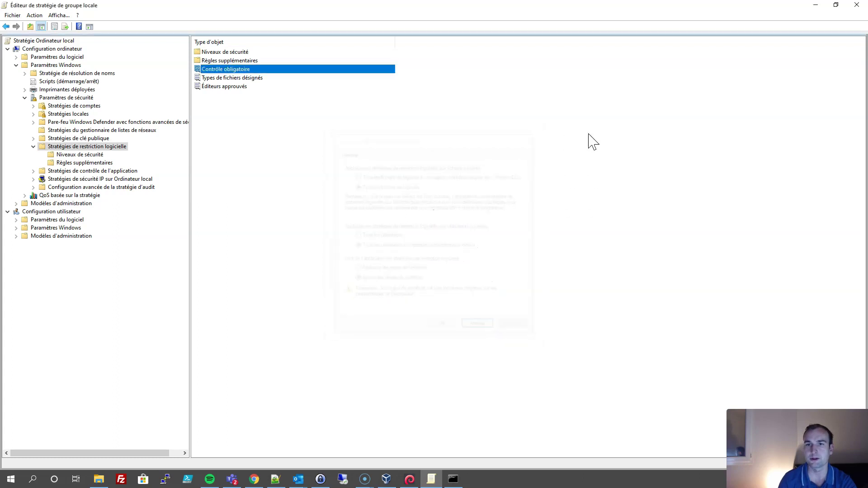
# Minimize the policy editor, open the exelpiege workbook from the desktop in Excel to test its macro, and end the macro's execution
pyautogui.click(808, 2)
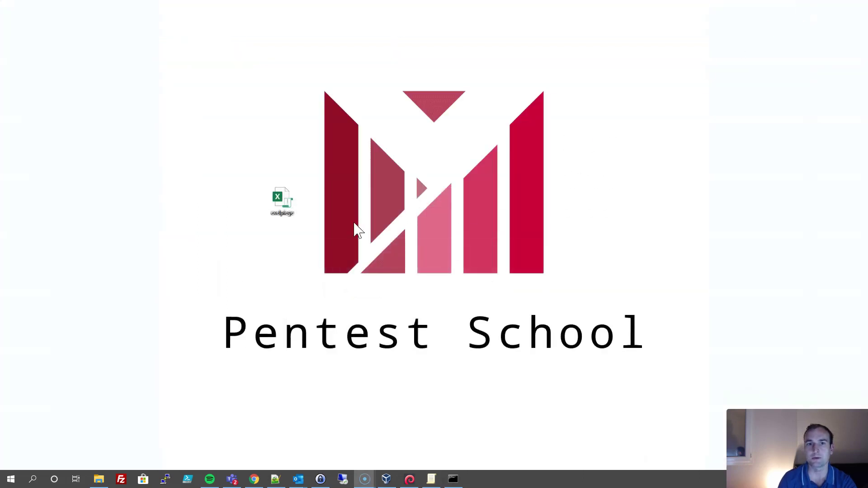
pyautogui.doubleClick(291, 208)
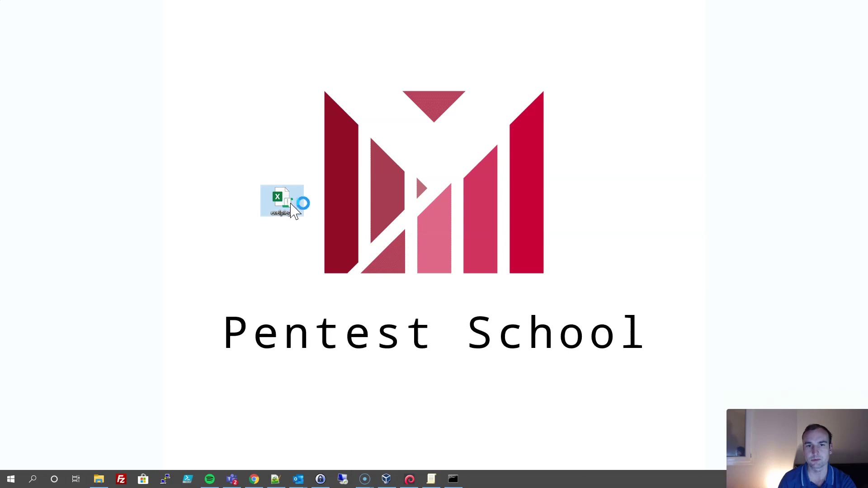
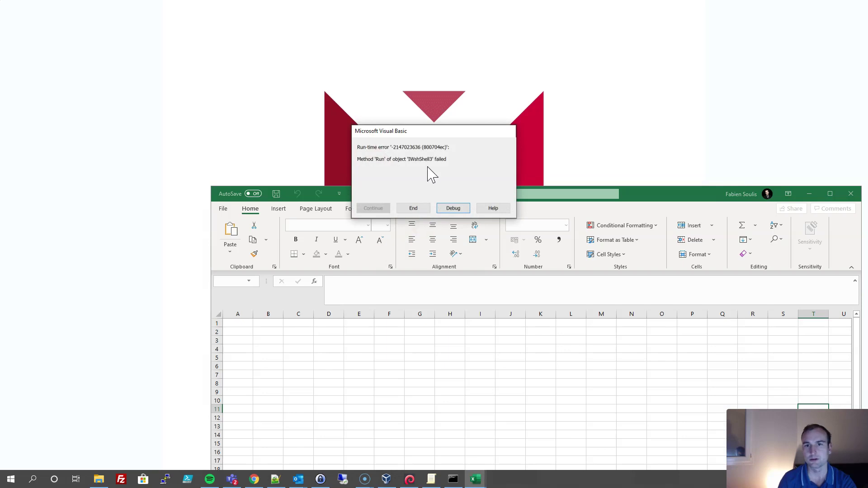
pyautogui.moveTo(437, 134); pyautogui.dragTo(442, 180)
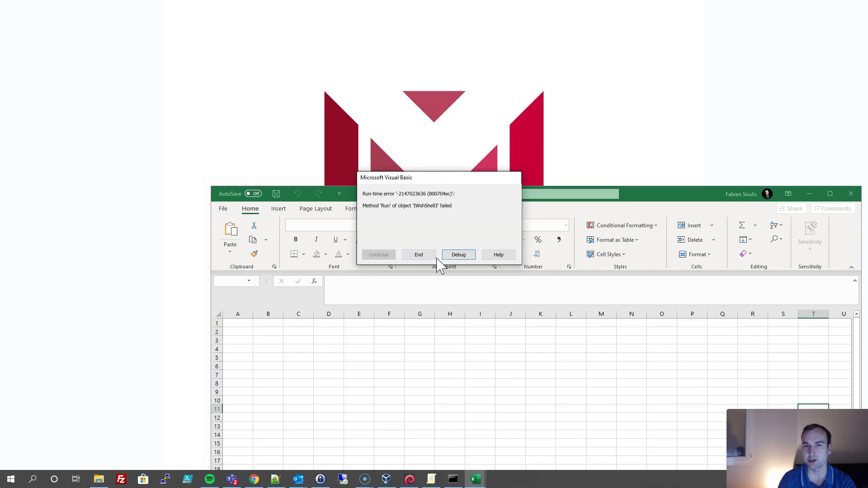
pyautogui.click(419, 254)
pyautogui.moveTo(660, 199); pyautogui.dragTo(610, 70)
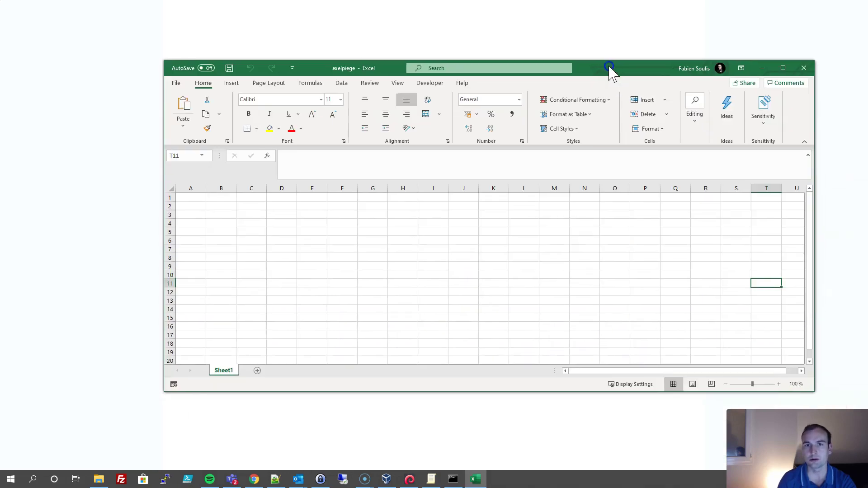
# Switch to the Kali-Linux-2019.3-vbox-i386 virtual machine in VirtualBox
pyautogui.click(410, 480)
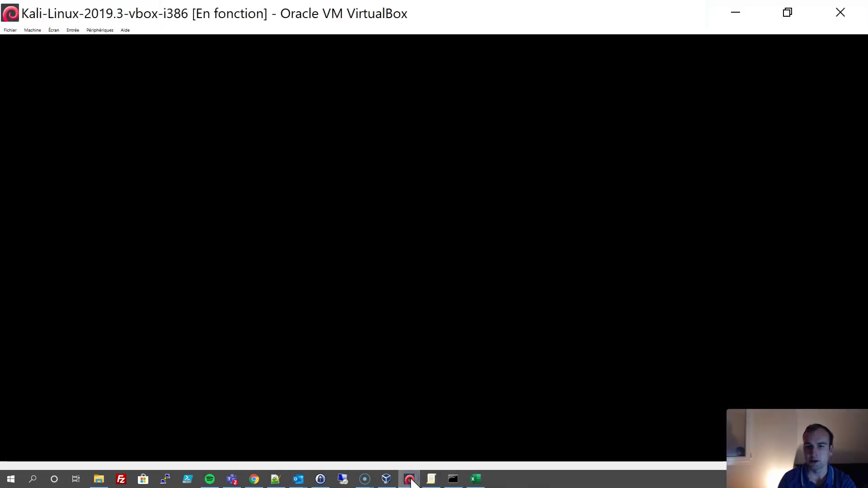